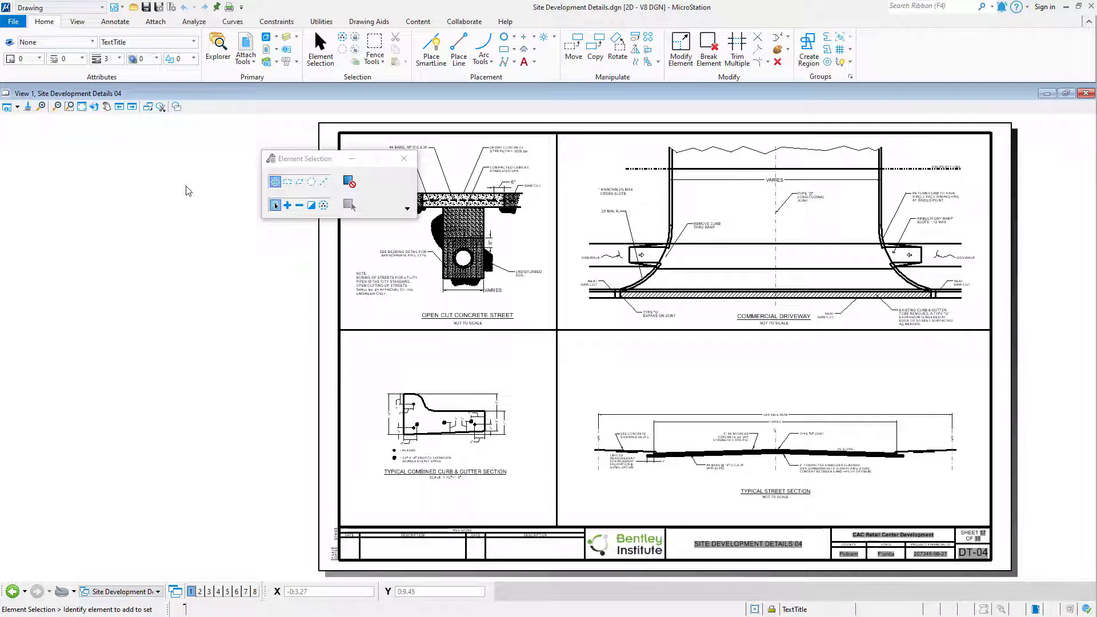
# - In Explorer, expand Resources and Text Styles, then bring up the Text Styles group's context menu
pyautogui.hotkey('ctrl', 'f')
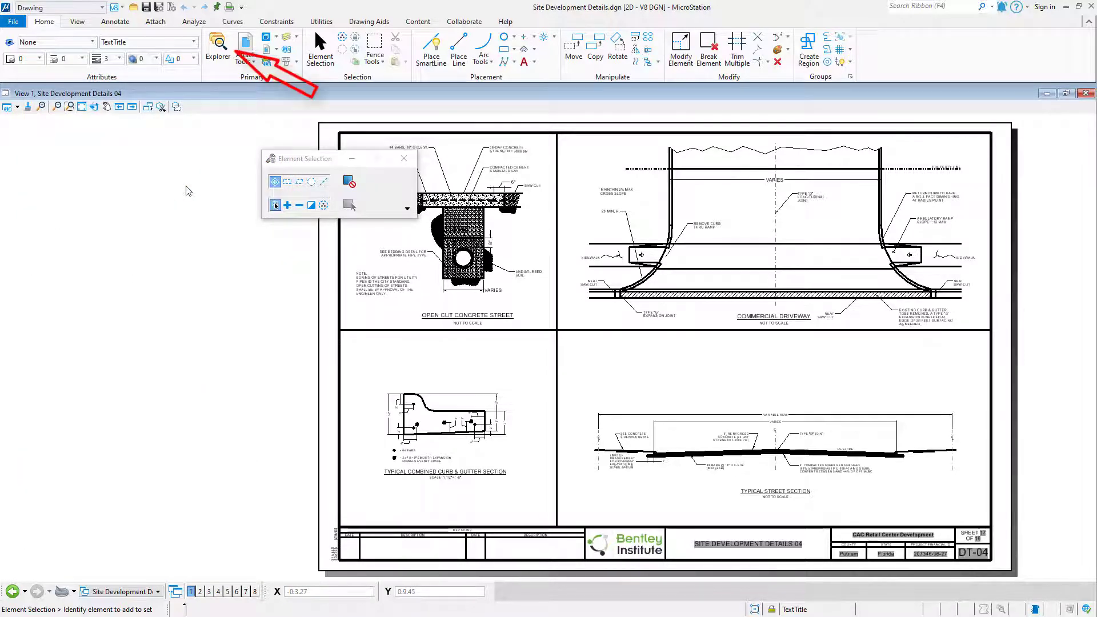
pyautogui.click(220, 63)
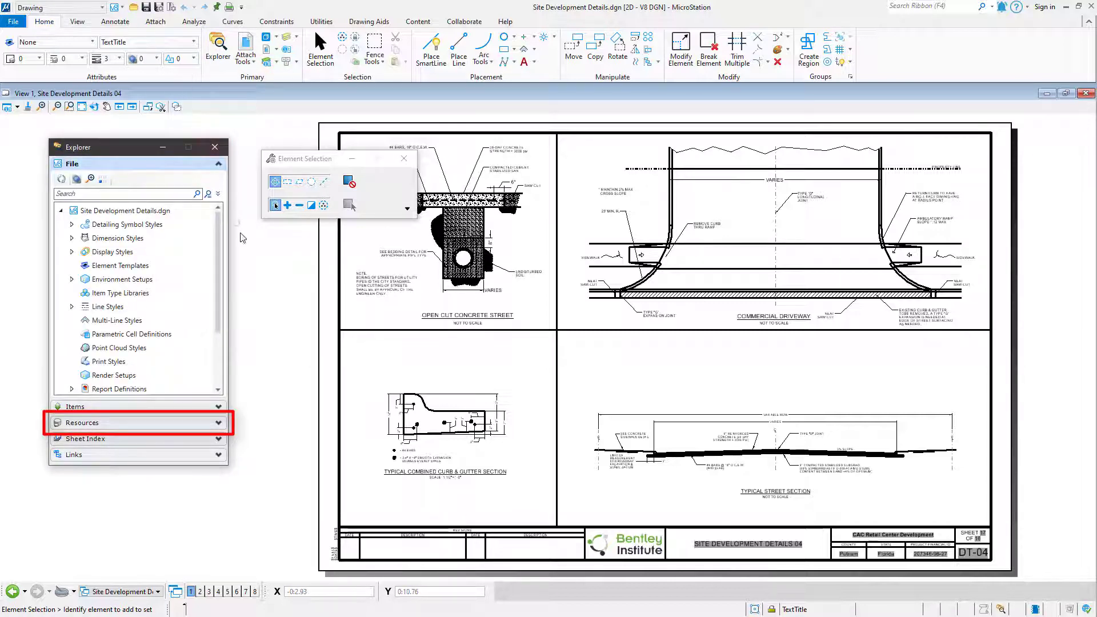
pyautogui.click(209, 423)
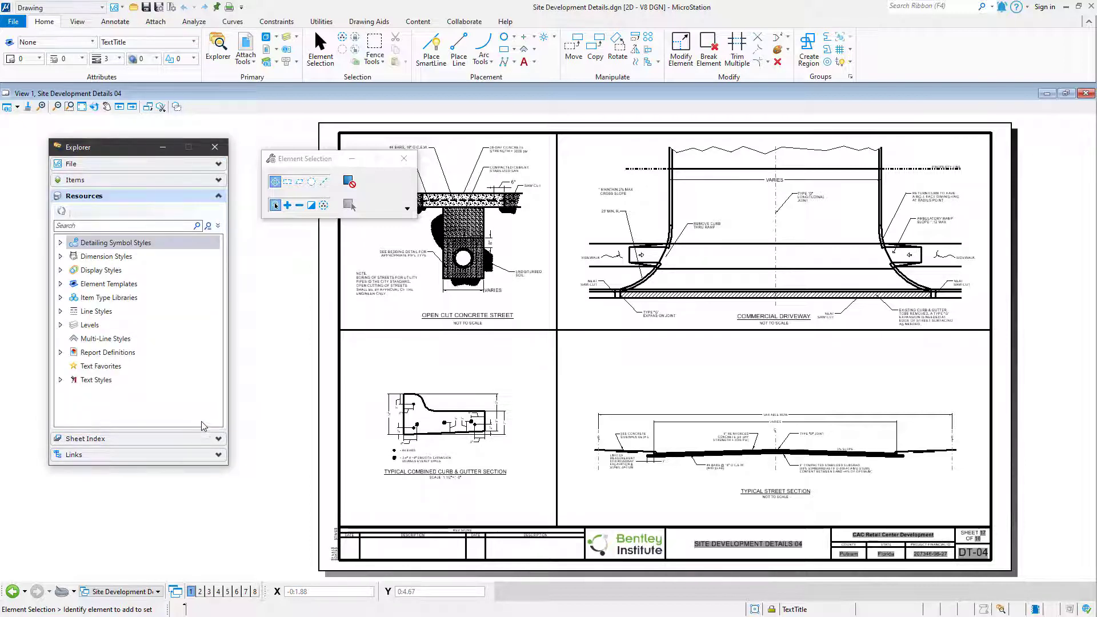
pyautogui.click(60, 381)
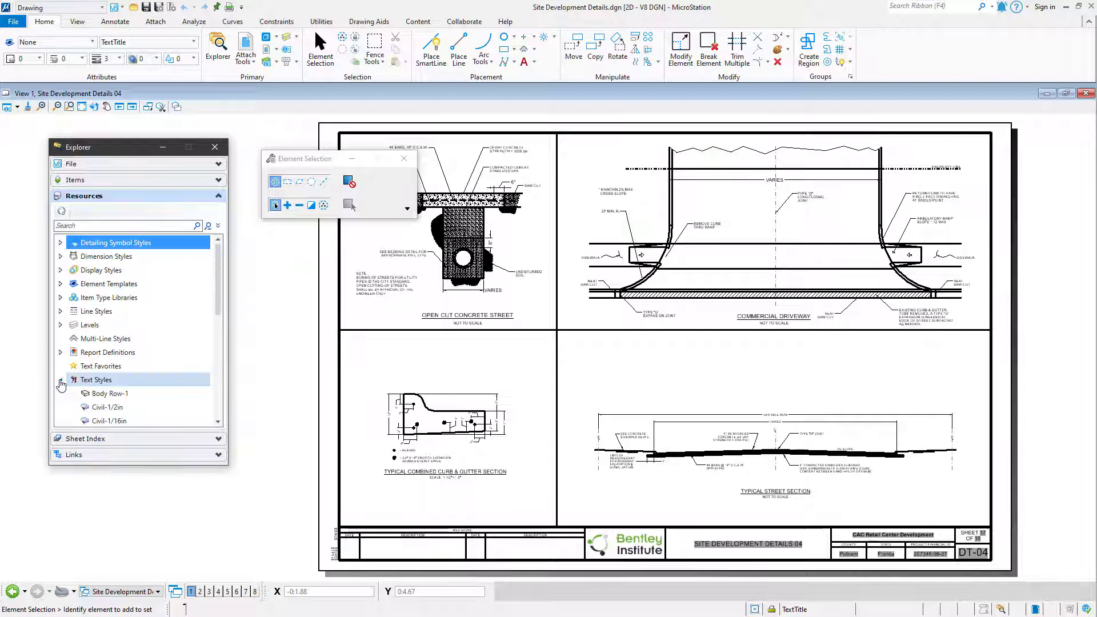
pyautogui.click(117, 300)
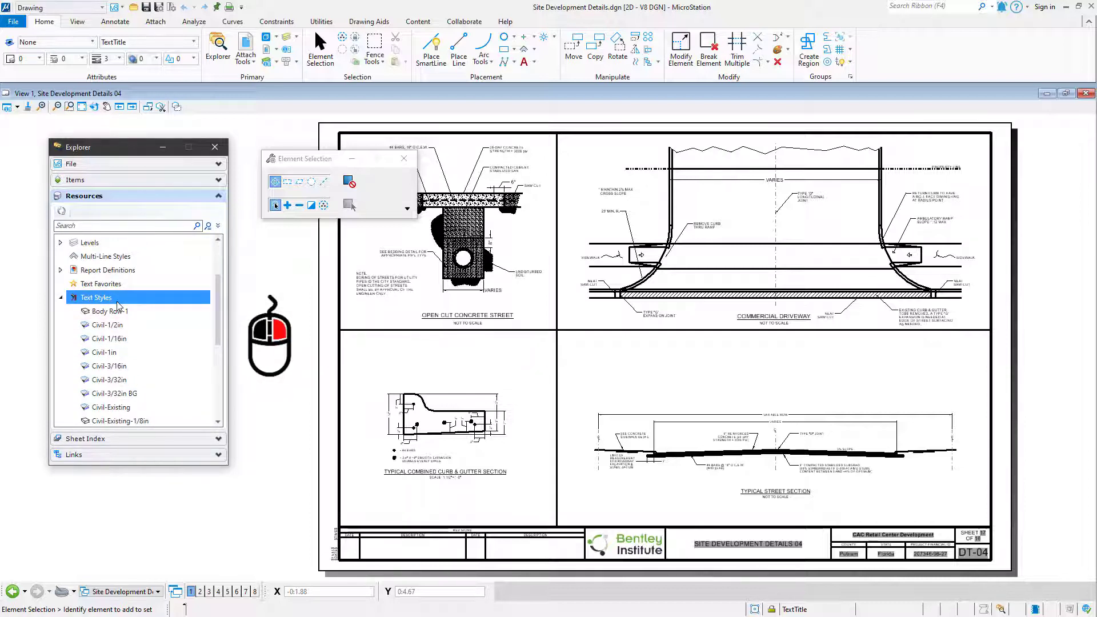
pyautogui.rightClick(118, 304)
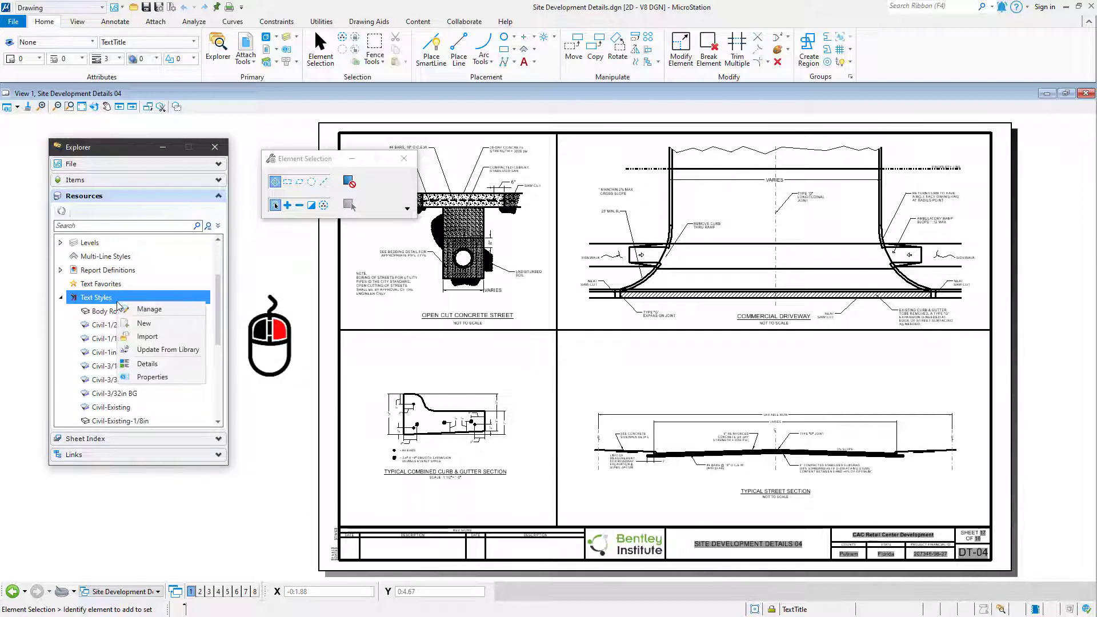
# - Show the Details table of all 23 text styles and bring up its Show Columns list
pyautogui.click(176, 371)
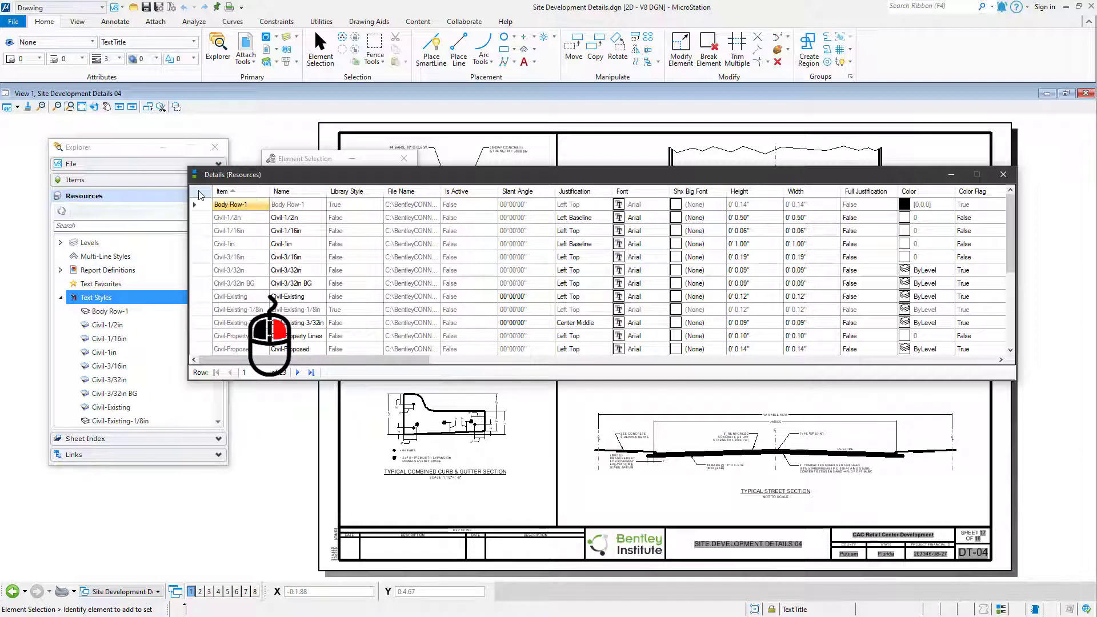
pyautogui.rightClick(202, 195)
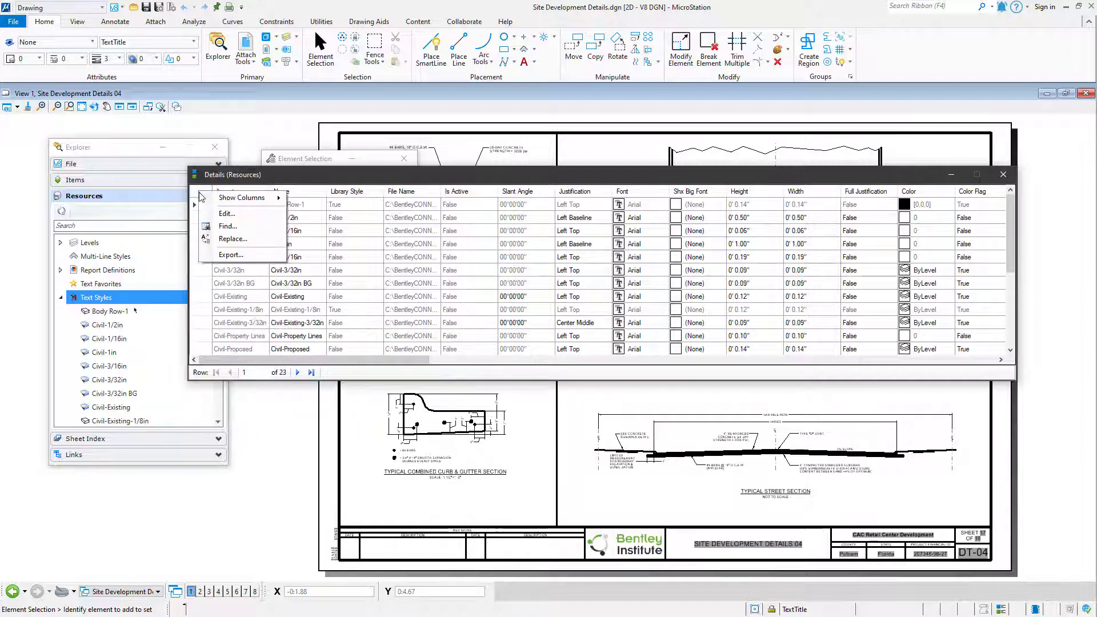
pyautogui.moveTo(211, 200)
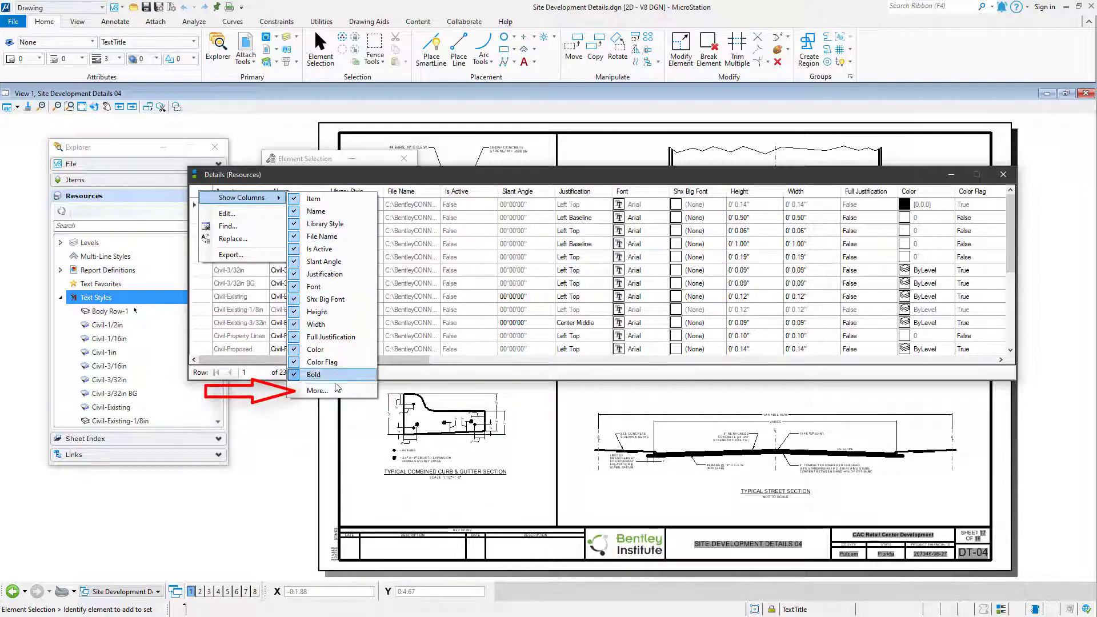
# - Hide the Item, Library Style and Shx Big Font columns and add Slant Angle, Bold, Italics, Underline columns
pyautogui.click(336, 392)
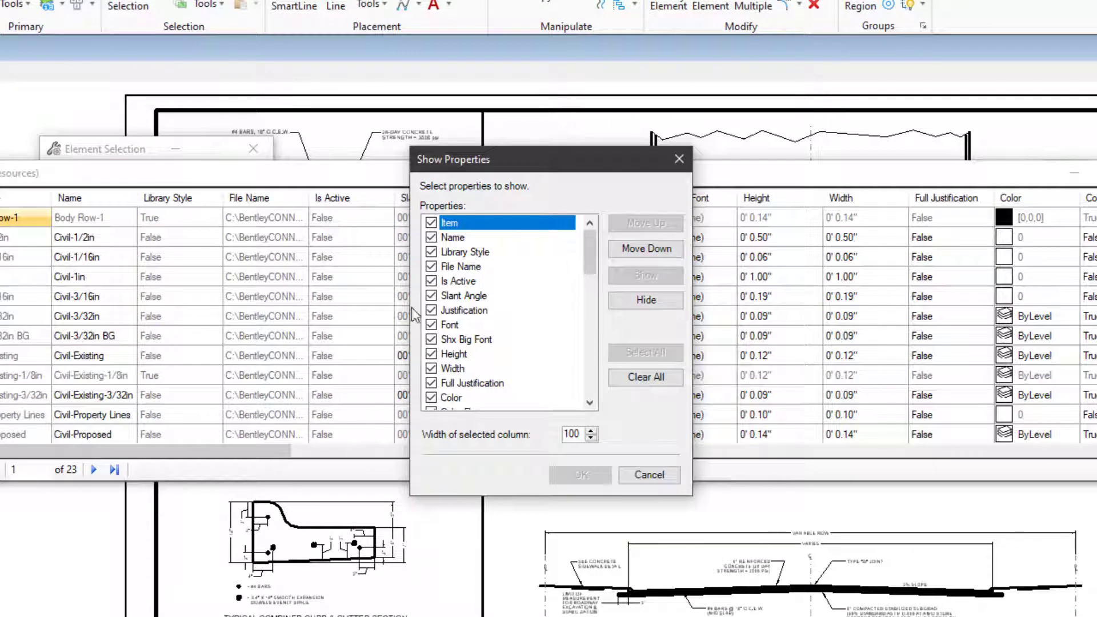
pyautogui.click(431, 223)
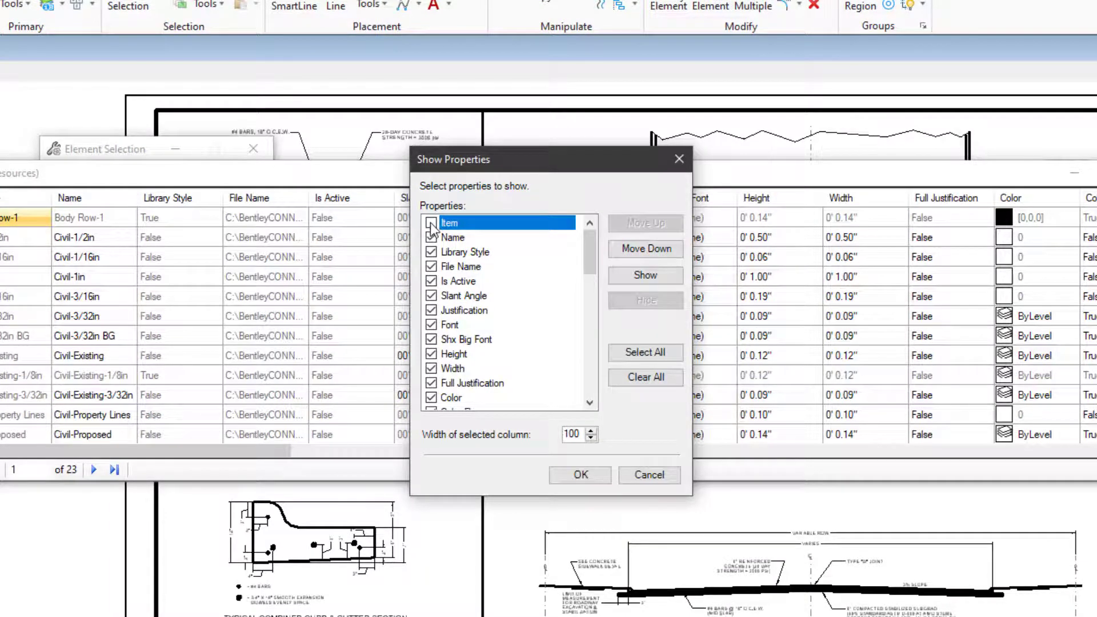
pyautogui.click(431, 252)
pyautogui.click(431, 340)
pyautogui.press('Down')
pyautogui.press('Down')
pyautogui.press('Down')
pyautogui.press('Down')
pyautogui.press('Down')
pyautogui.press('Down')
pyautogui.press('Down')
pyautogui.press('Down')
pyautogui.press('Down')
pyautogui.press('Down')
pyautogui.press('Down')
pyautogui.press('Down')
pyautogui.press('Down')
pyautogui.press('Down')
pyautogui.press('Down')
pyautogui.press('Down')
pyautogui.press('Down')
pyautogui.press('Down')
pyautogui.press('Down')
pyautogui.press('Down')
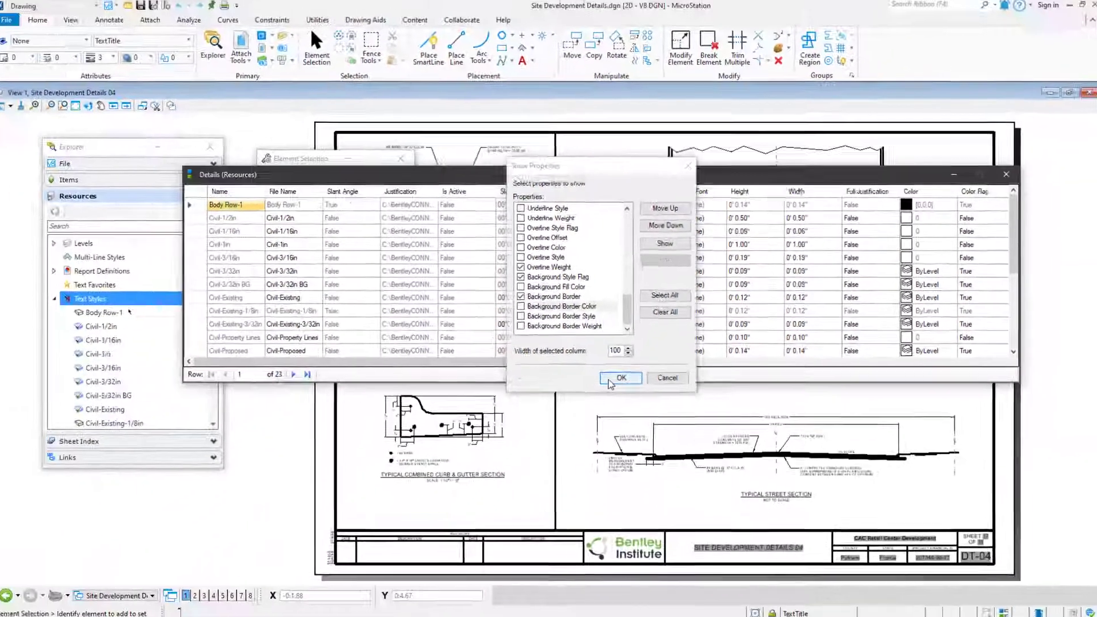
pyautogui.click(561, 478)
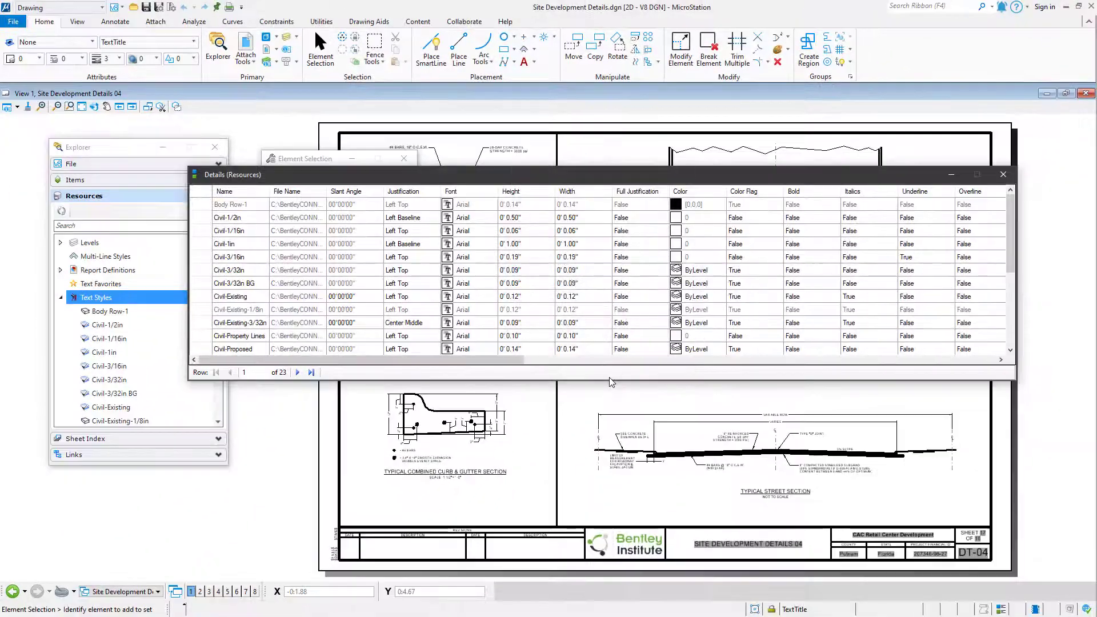
# - Export the table as 'Text Styles' to the out folder in Excel Workbook (*.xlsx) format
pyautogui.rightClick(201, 190)
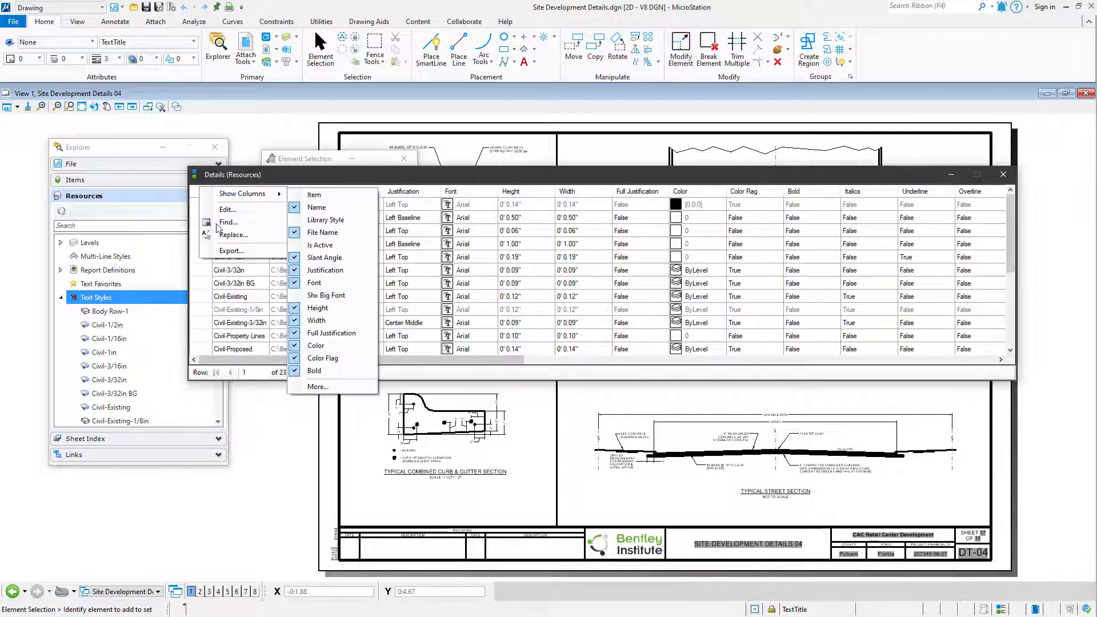
pyautogui.click(253, 257)
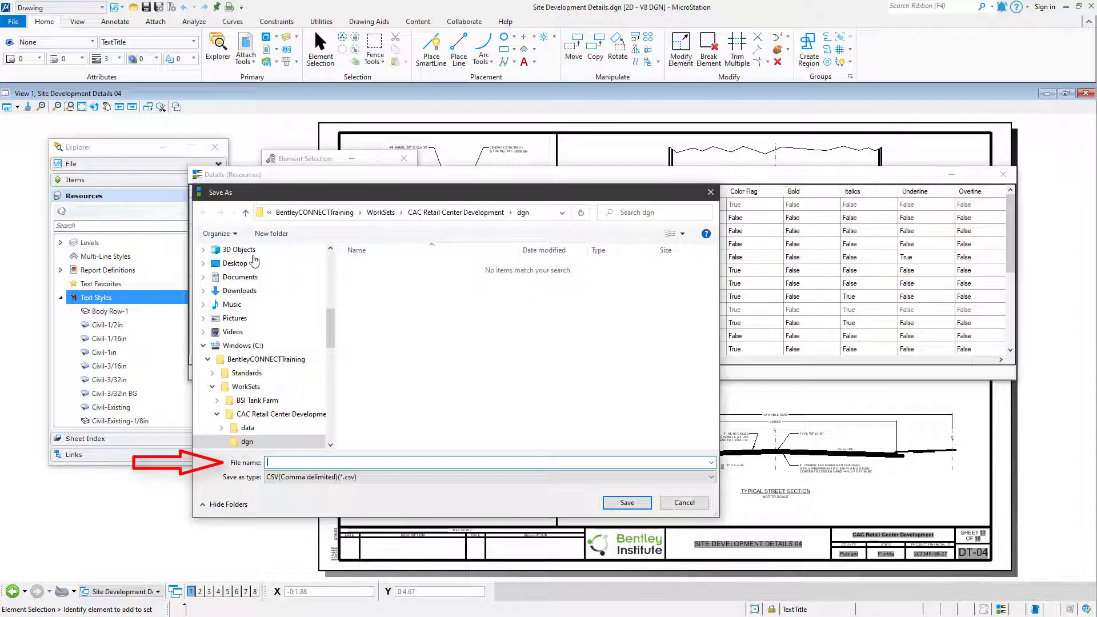
pyautogui.write('Text Styl')
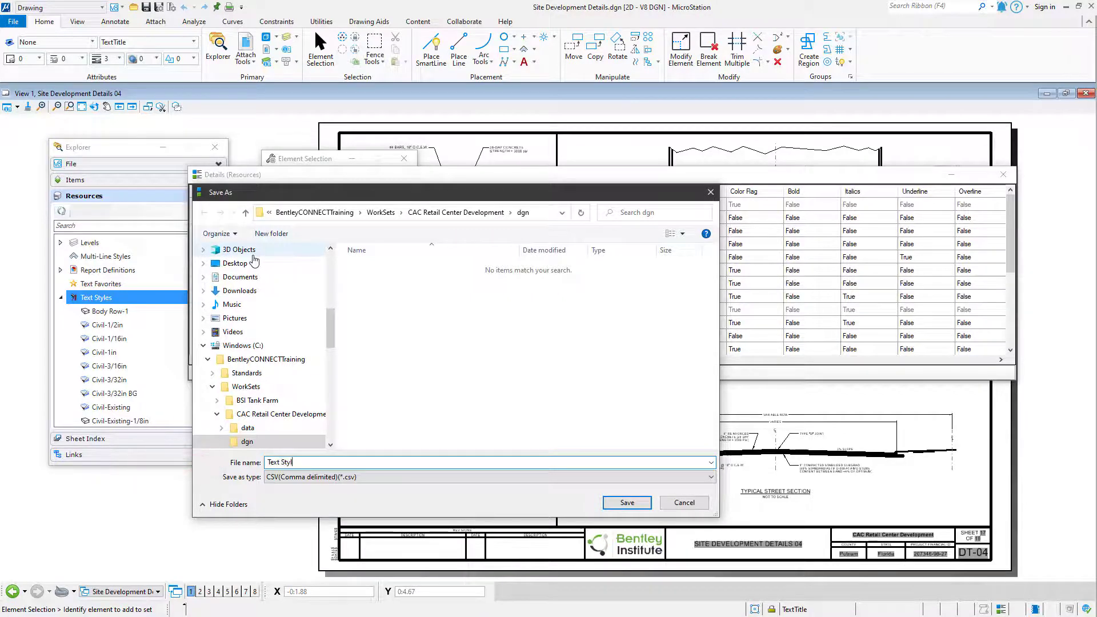
pyautogui.write('es')
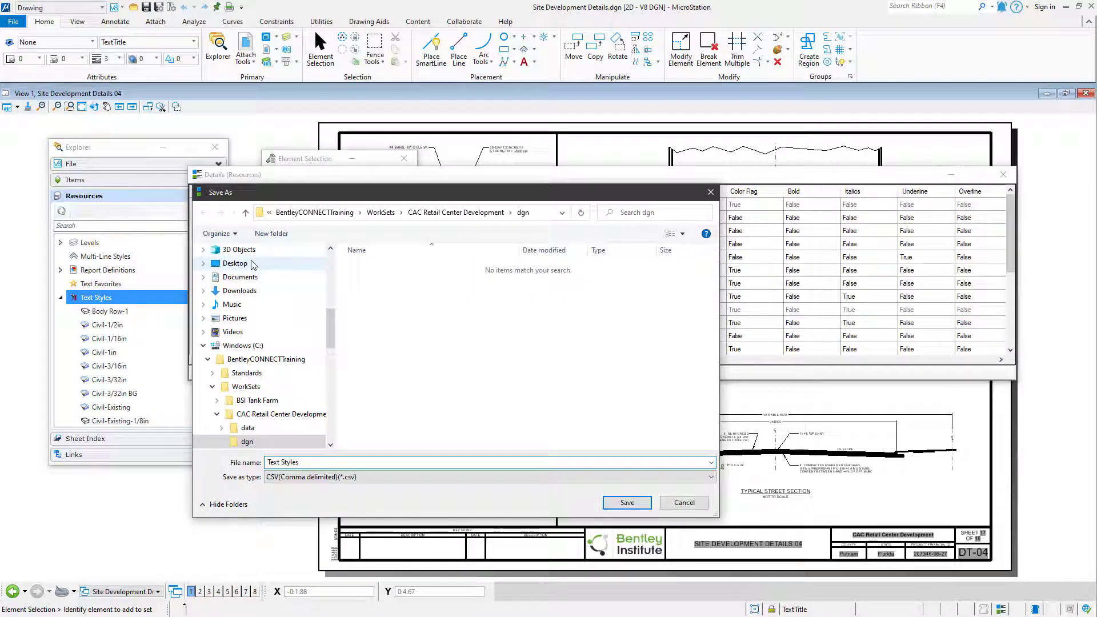
pyautogui.click(330, 445)
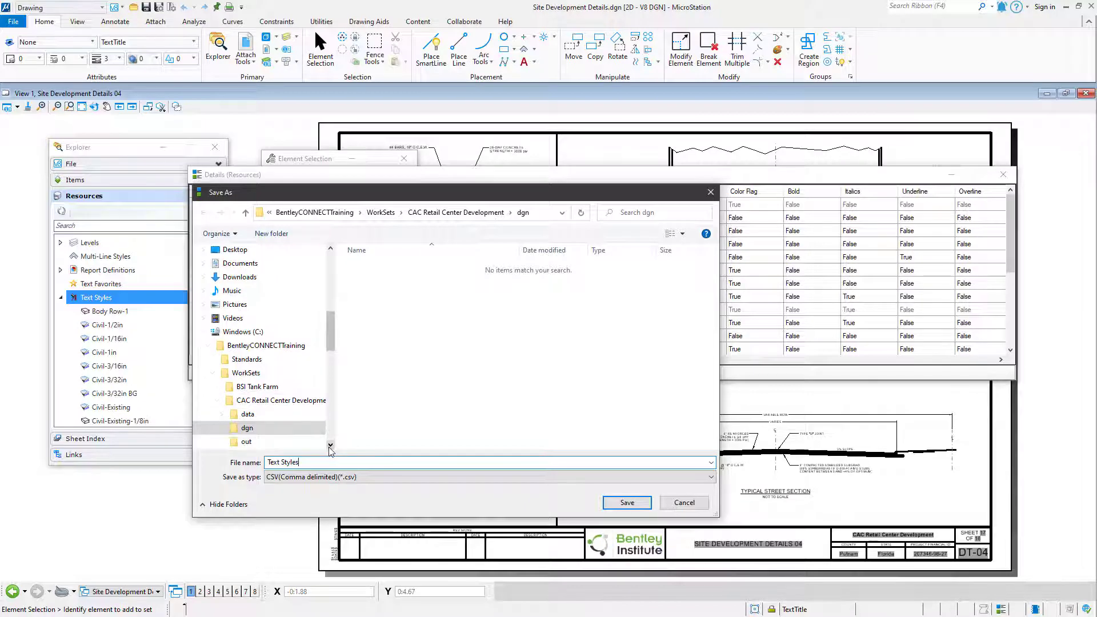
pyautogui.click(330, 446)
pyautogui.click(312, 434)
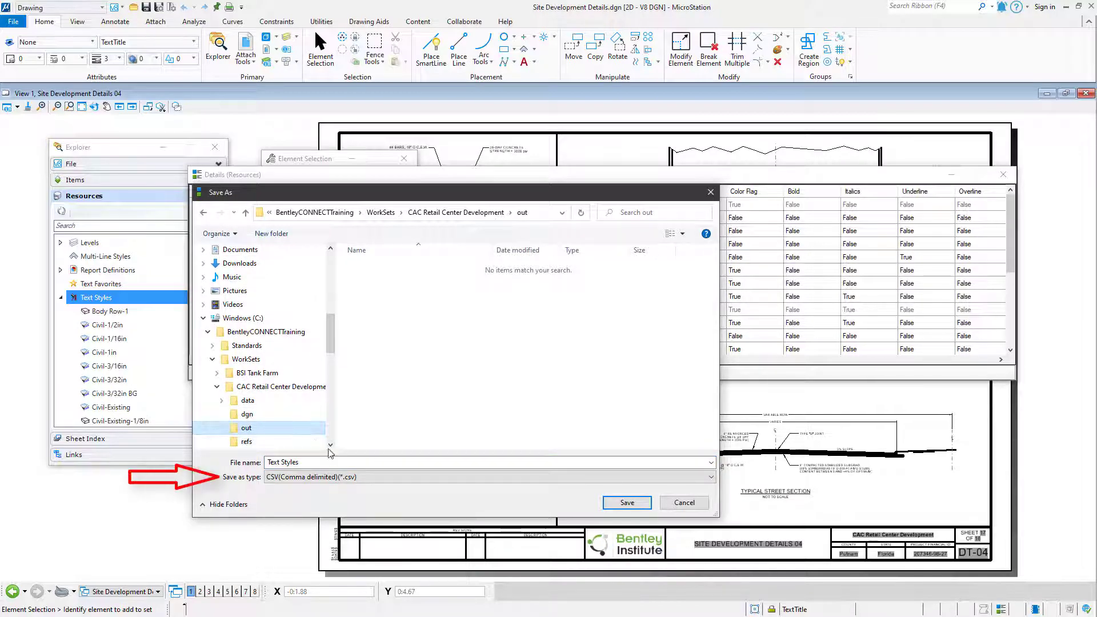
pyautogui.click(367, 478)
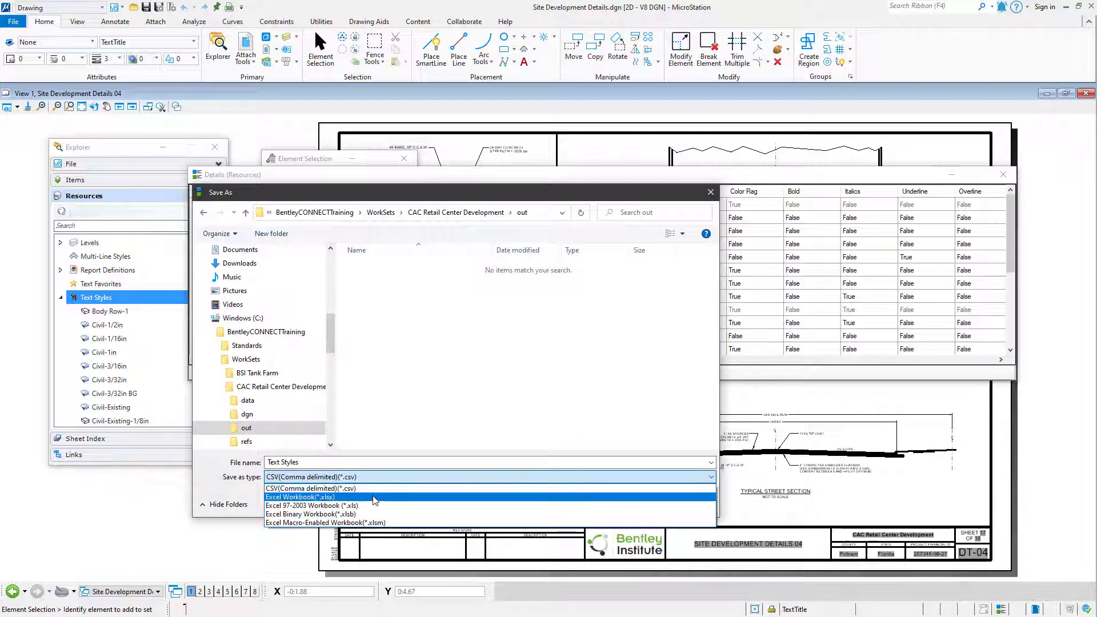
pyautogui.click(372, 497)
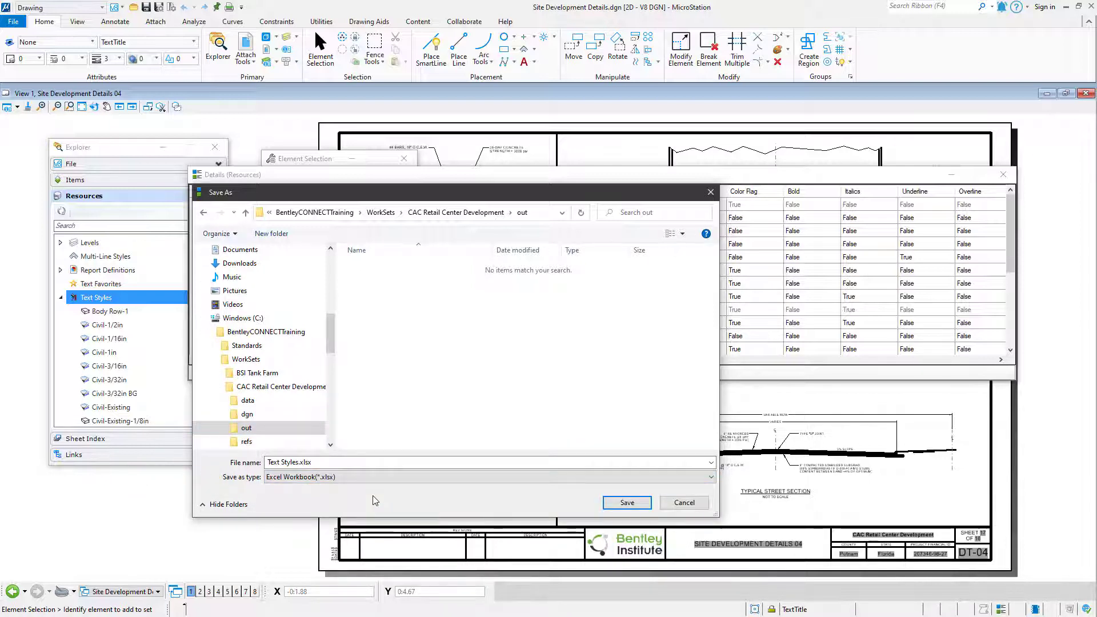
pyautogui.click(628, 503)
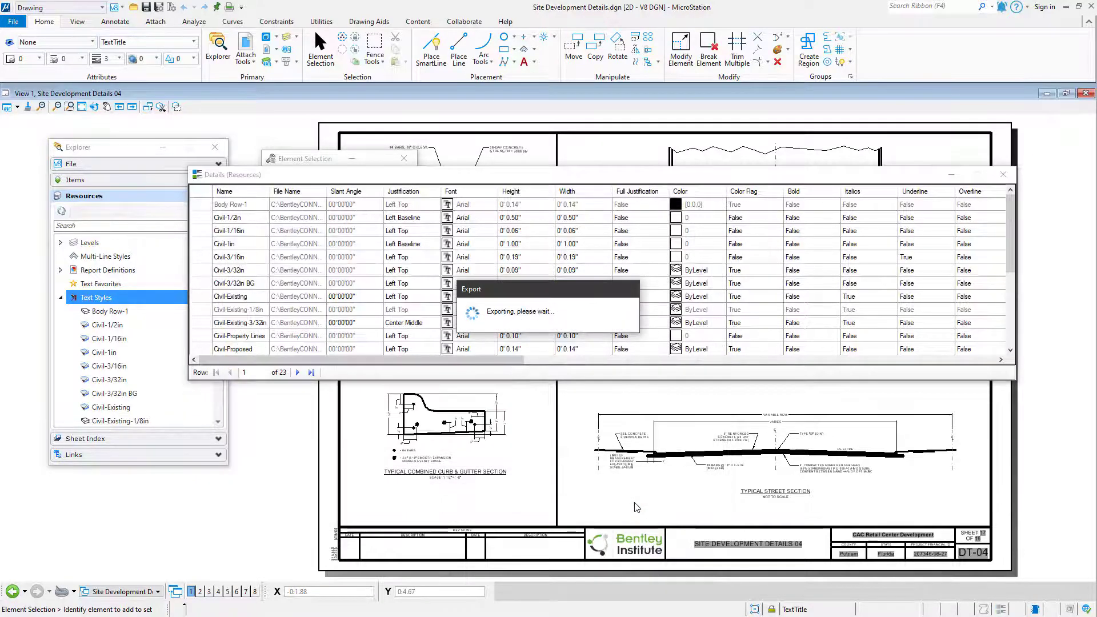